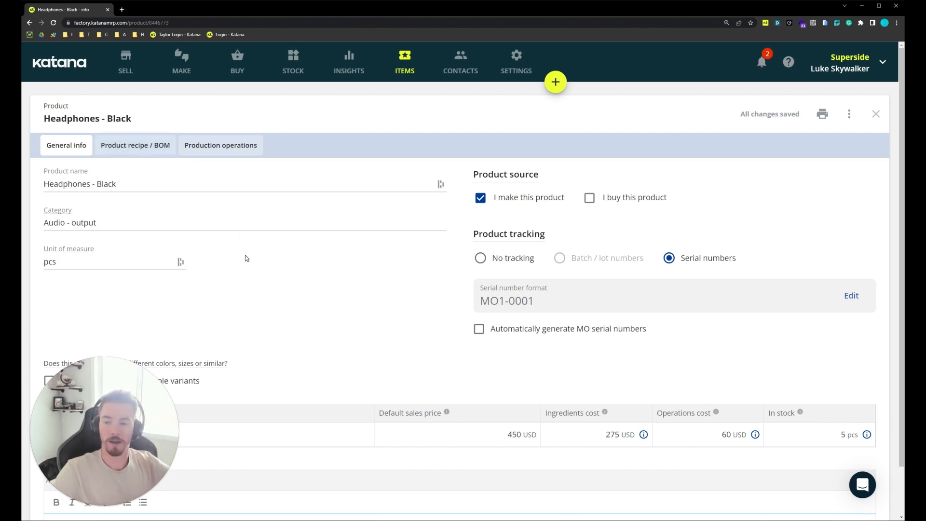
- Check the traceability of manufacturing order MO-13 for serial numbers, and set the order's production status to Done
{"action": "key", "text": "alt+Left"}
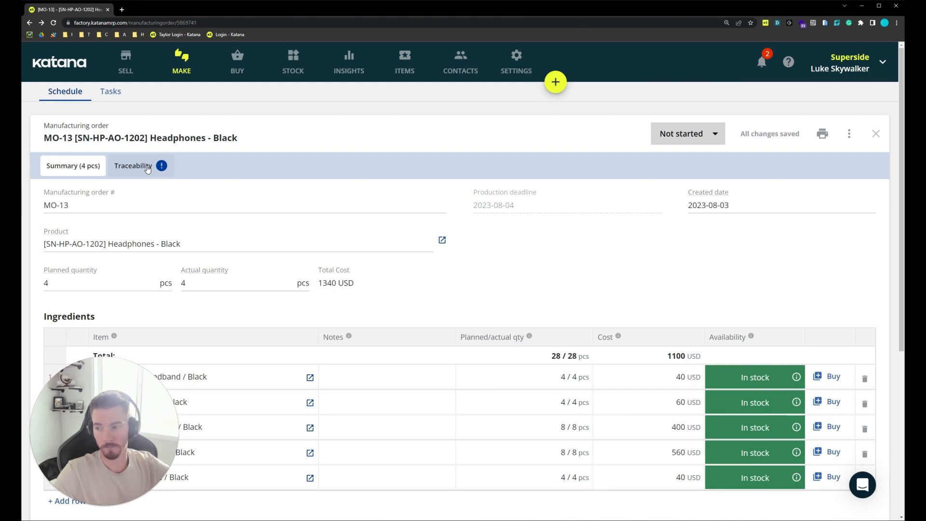
{"action": "left_click", "coordinate": [148, 168]}
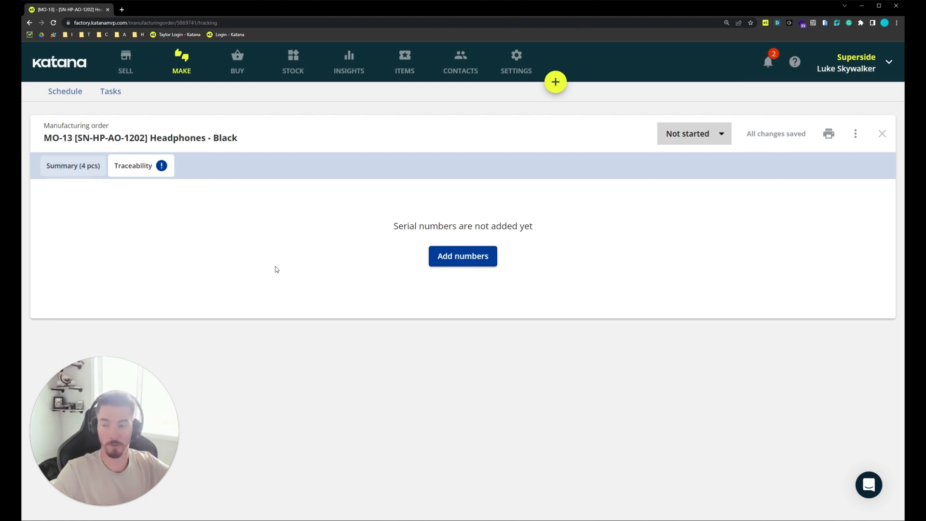
{"action": "left_click", "coordinate": [77, 166]}
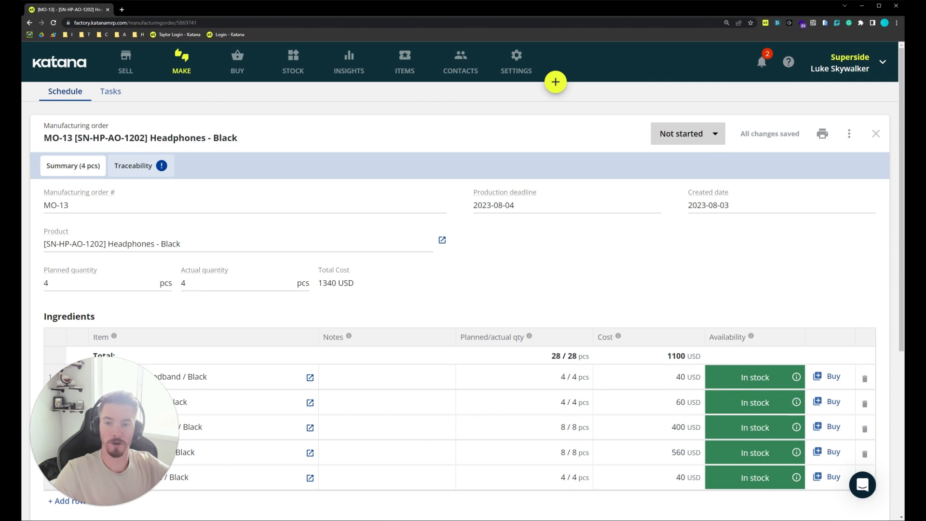
{"action": "left_click", "coordinate": [716, 140]}
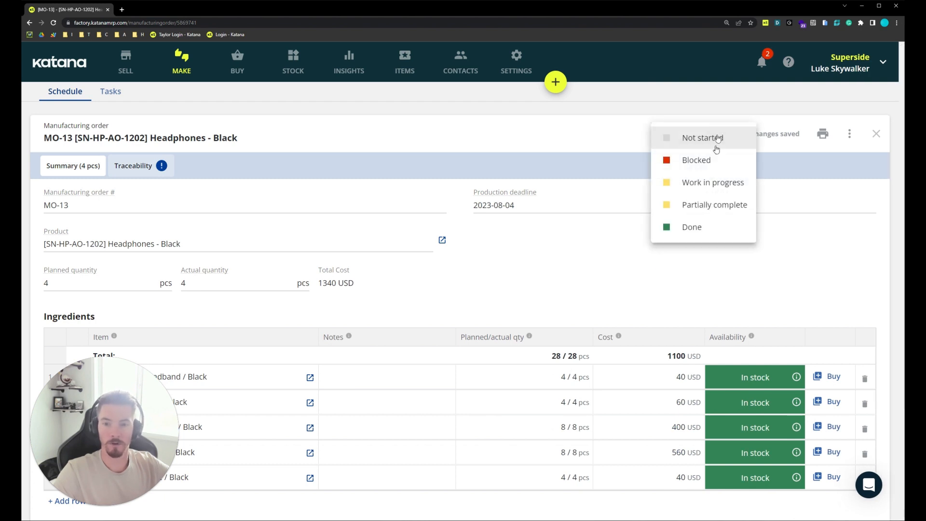
{"action": "left_click", "coordinate": [708, 233]}
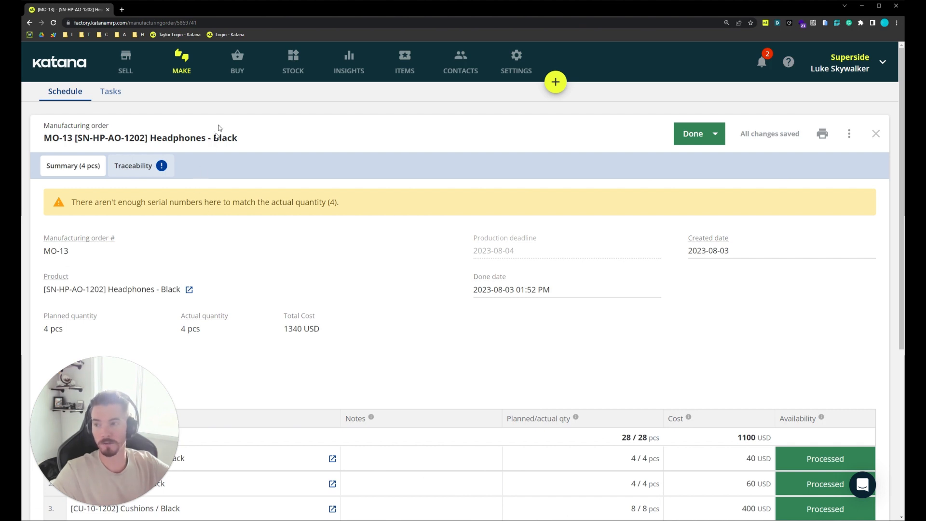
- List the completed manufacturing orders and inspect the warning indicator beside MO-13
{"action": "left_click", "coordinate": [77, 96]}
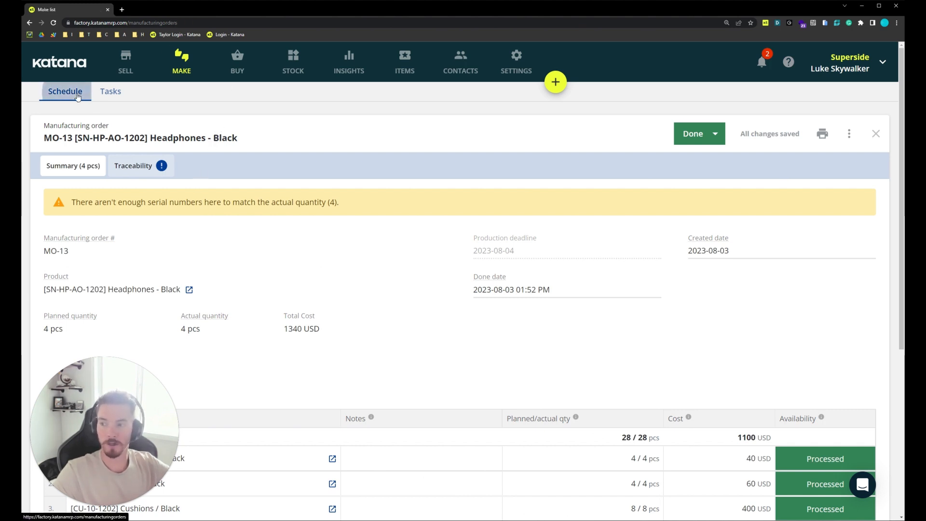
{"action": "left_click", "coordinate": [124, 125]}
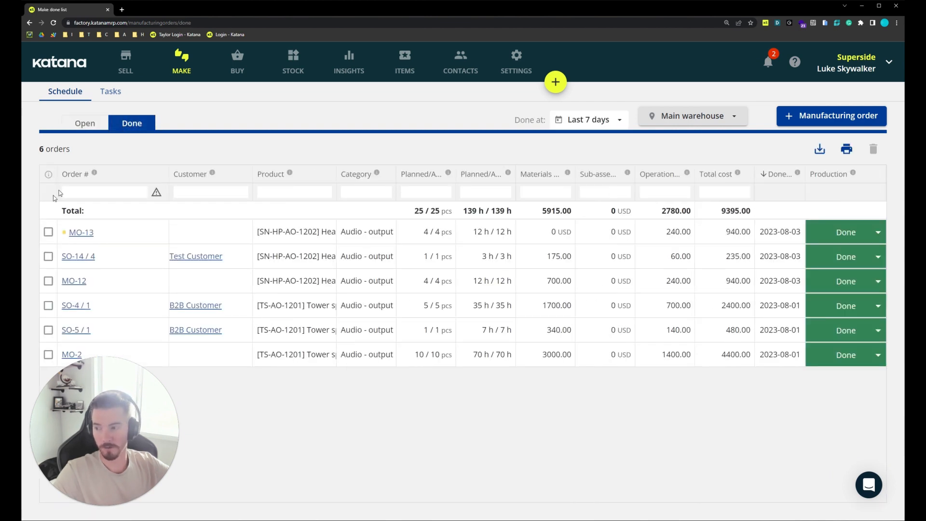
{"action": "mouse_move", "coordinate": [63, 236]}
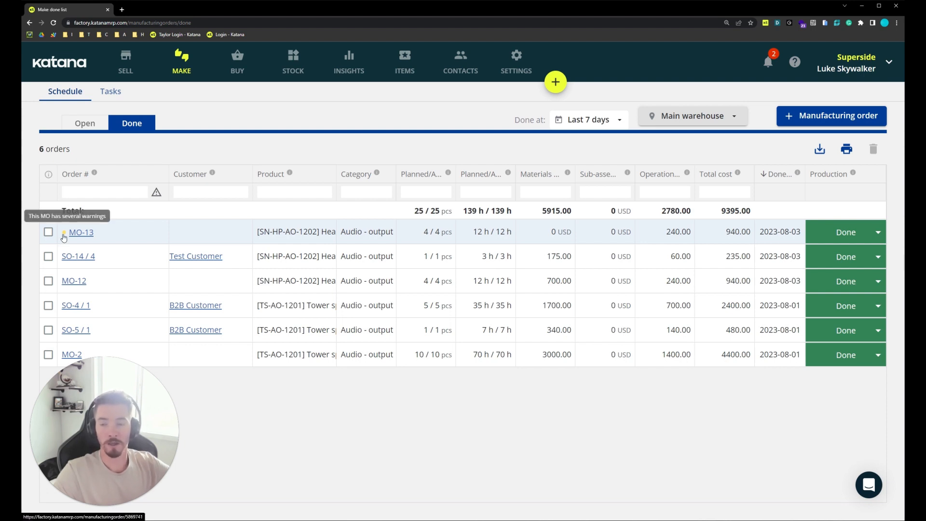
- Download the data for updating documents with serial numbers from the data import settings
{"action": "left_click", "coordinate": [517, 57]}
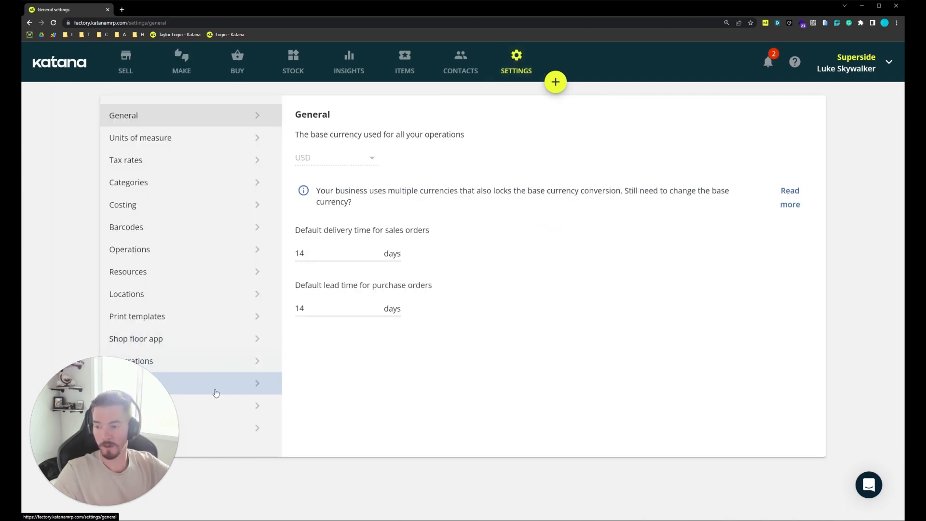
{"action": "left_click", "coordinate": [217, 406]}
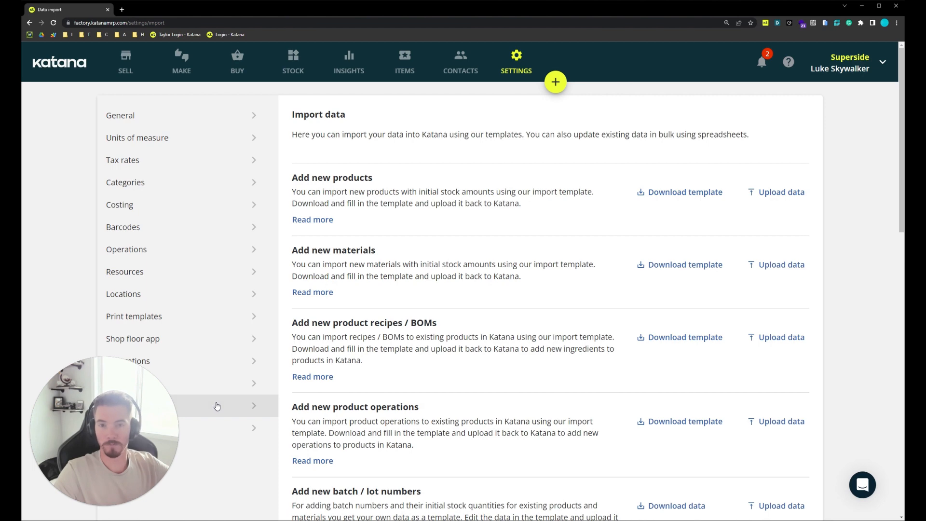
{"action": "scroll", "coordinate": [476, 302], "scroll_direction": "down", "scroll_amount": 15}
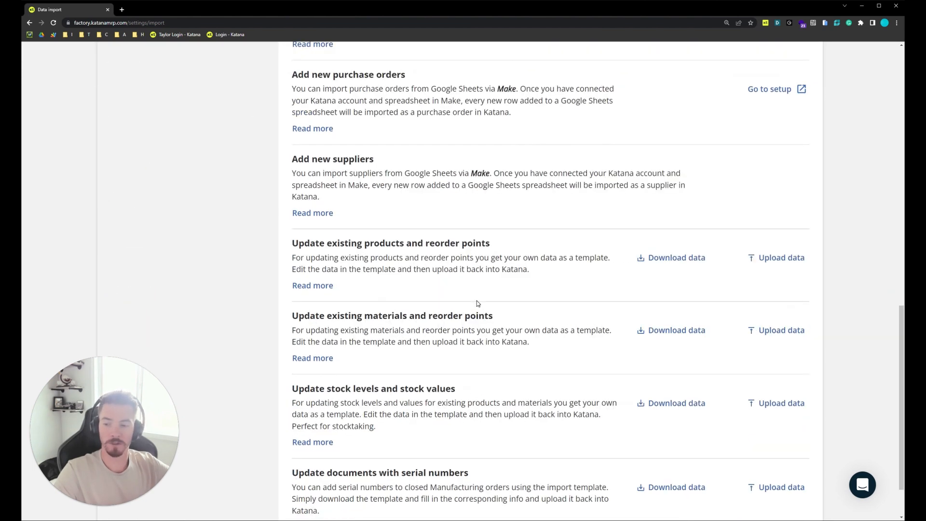
{"action": "scroll", "coordinate": [476, 302], "scroll_direction": "down", "scroll_amount": 2}
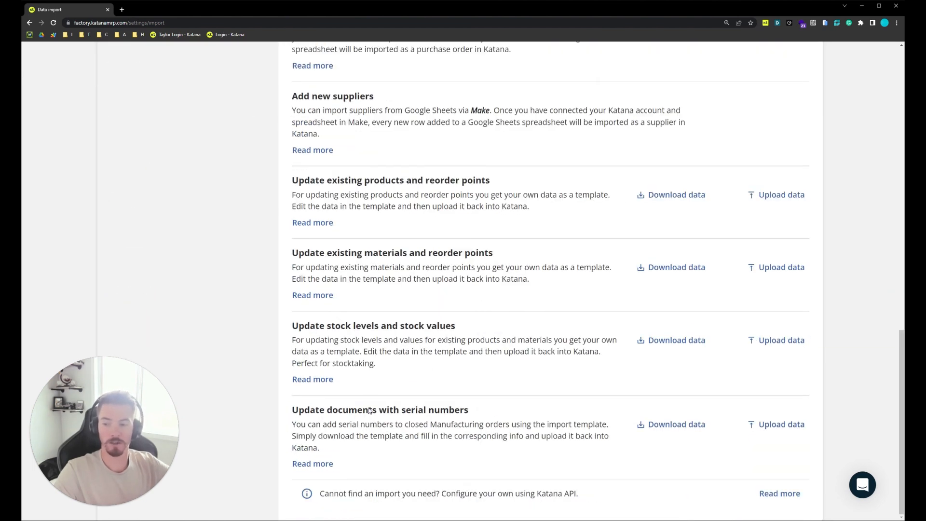
{"action": "left_click", "coordinate": [680, 431]}
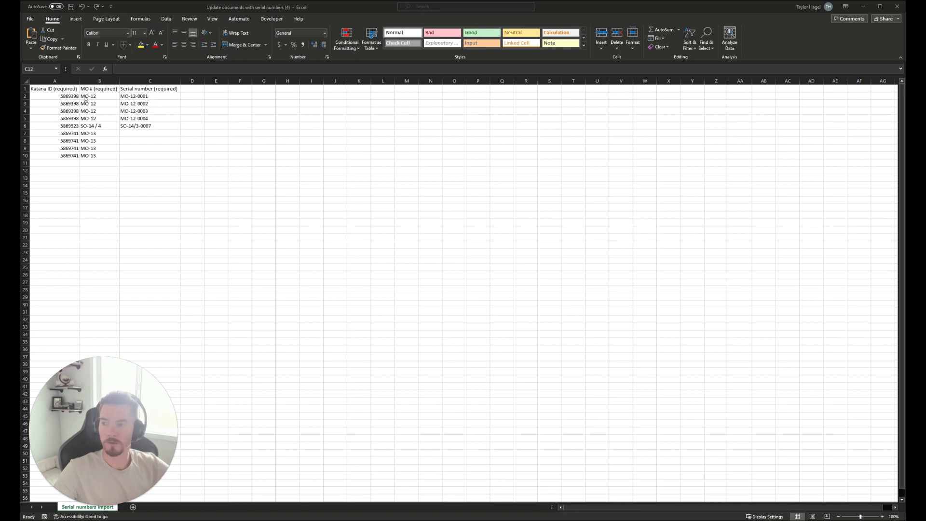
- In the downloaded Excel workbook, enter 1001 as the first MO-13 serial number in C7 and fill it down to C10
{"action": "left_click", "coordinate": [82, 99]}
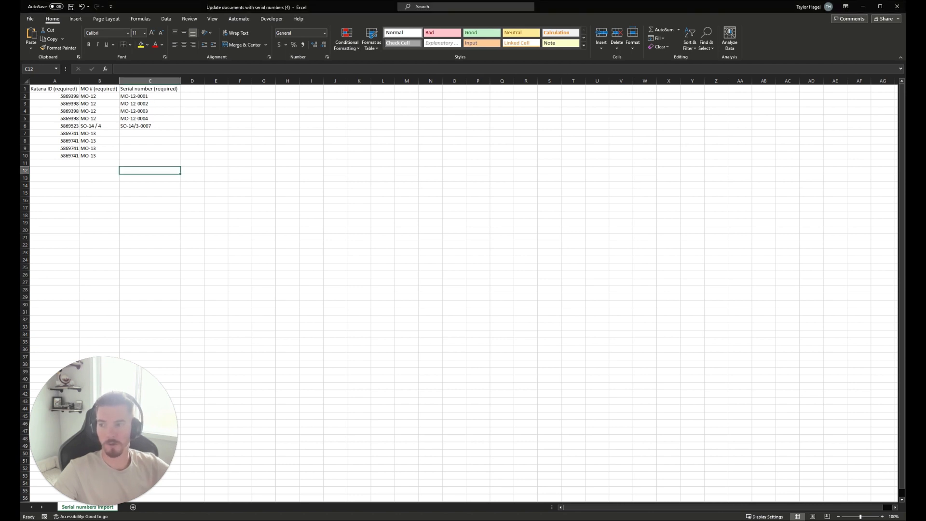
{"action": "left_click_drag", "start_coordinate": [90, 96], "coordinate": [155, 126]}
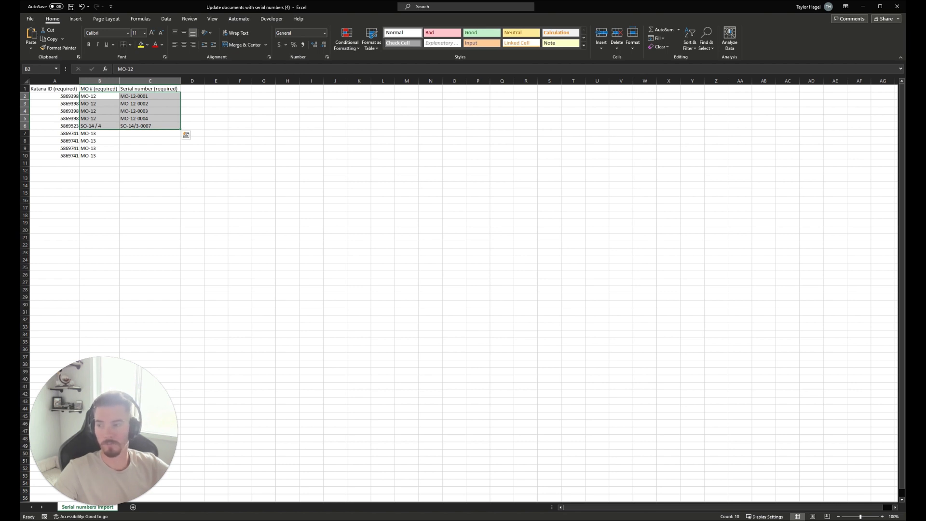
{"action": "left_click", "coordinate": [150, 134]}
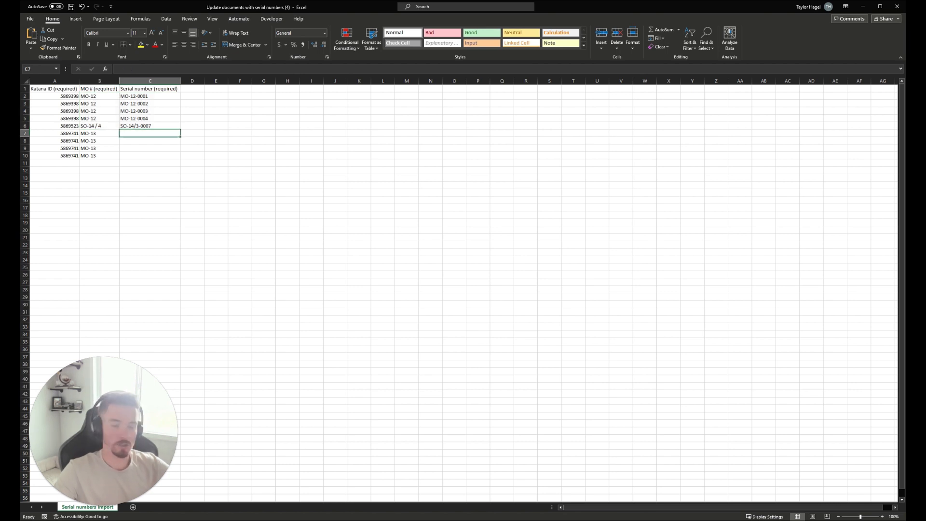
{"action": "type", "text": "1001"}
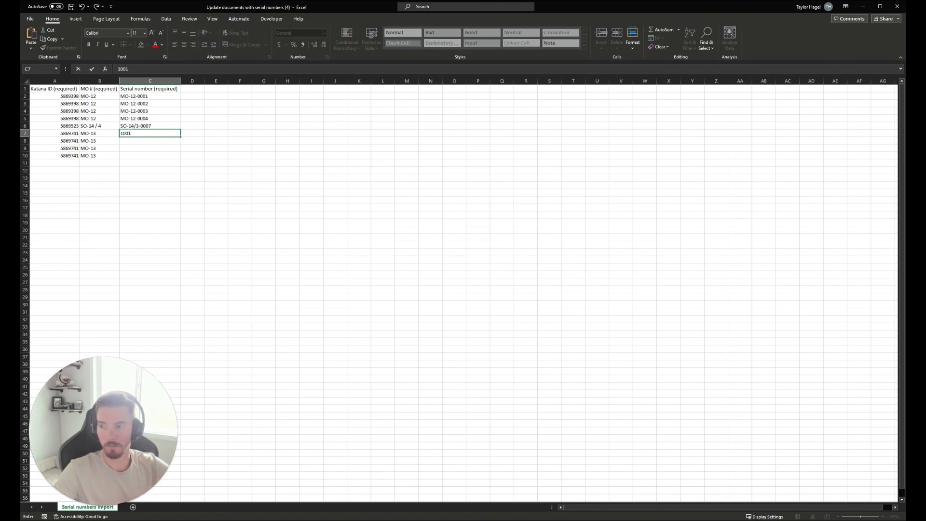
{"action": "key", "text": "ctrl+Return"}
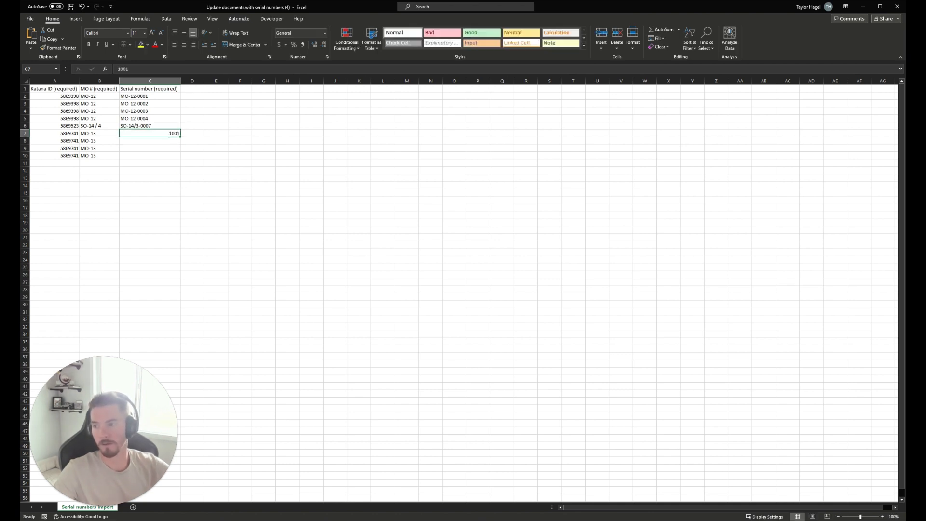
{"action": "left_click_drag", "start_coordinate": [180, 137], "coordinate": [183, 161]}
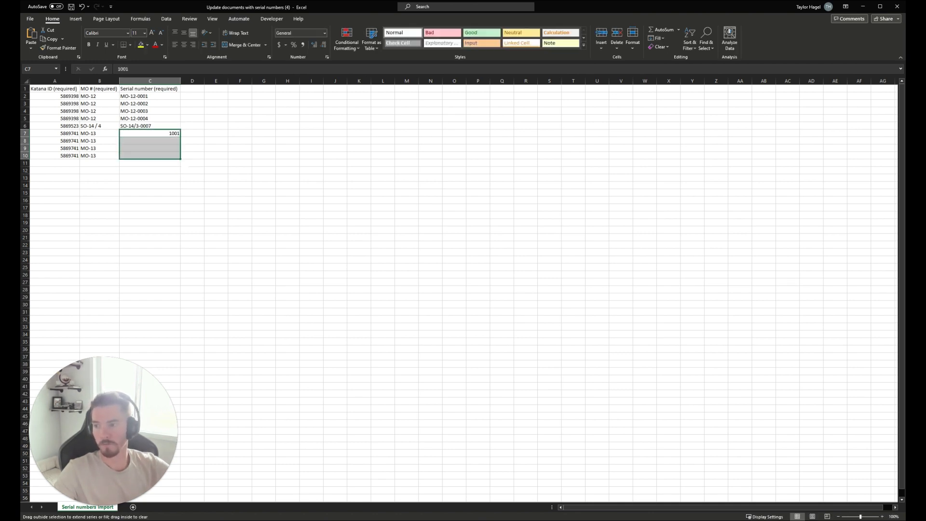
- Set the serial number in C8 to 1002 and extend the series from C7:C8 through C10, giving 1003 and 1004
{"action": "left_click", "coordinate": [150, 140]}
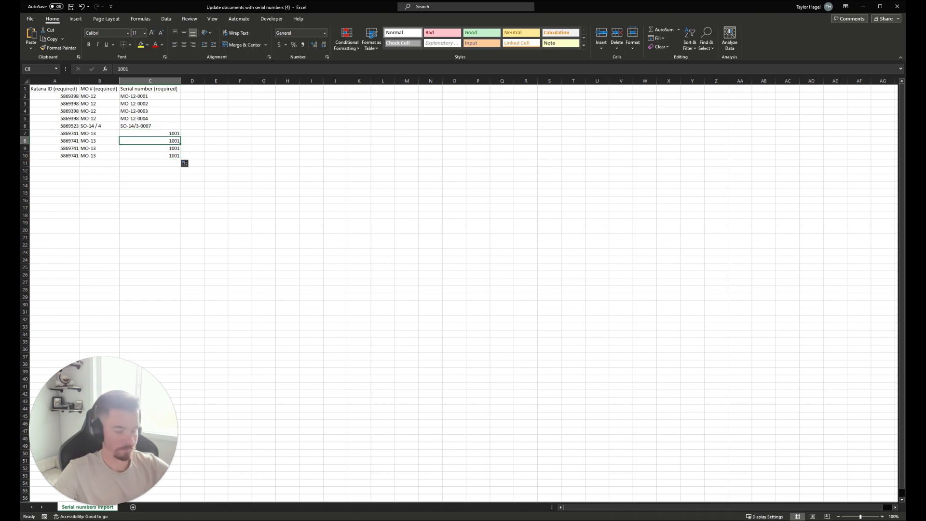
{"action": "type", "text": "10"}
{"action": "key", "text": "Return"}
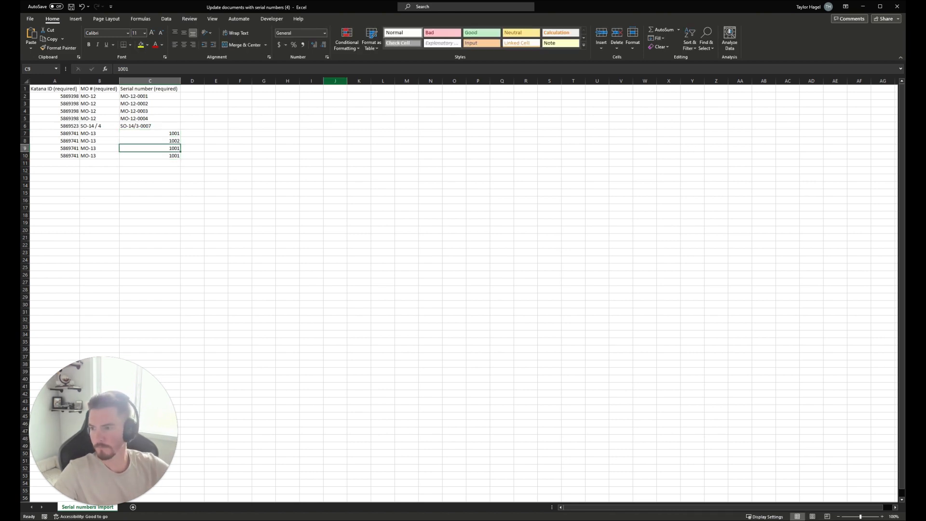
{"action": "left_click", "coordinate": [150, 134]}
{"action": "key", "text": "shift+Down"}
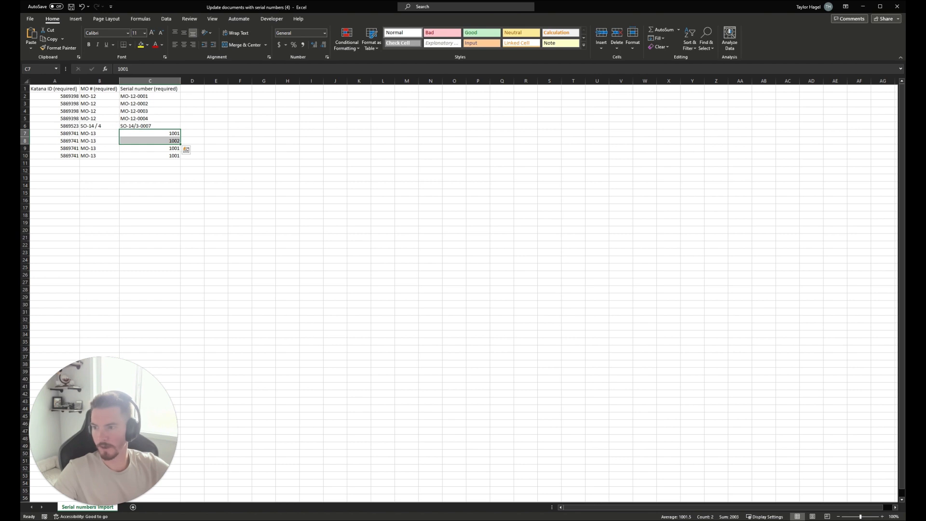
{"action": "left_click_drag", "start_coordinate": [181, 145], "coordinate": [185, 158]}
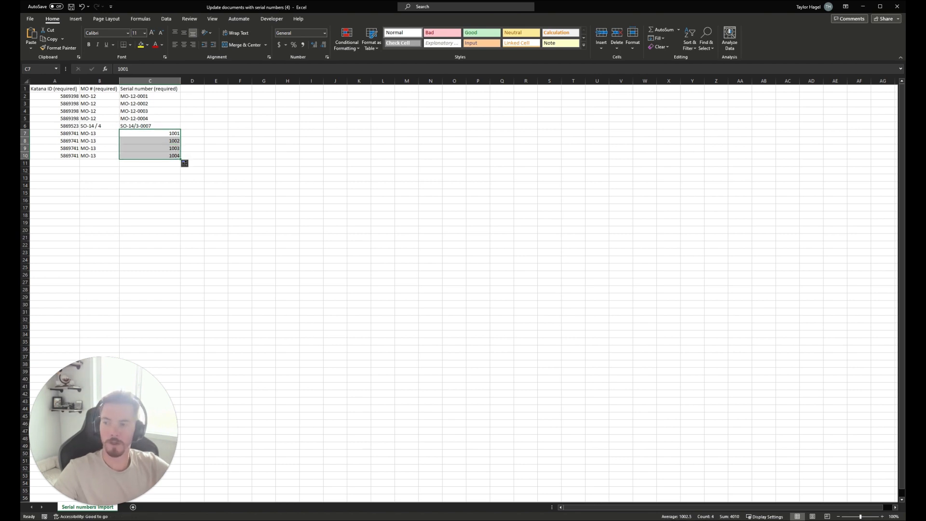
{"action": "left_click", "coordinate": [159, 141]}
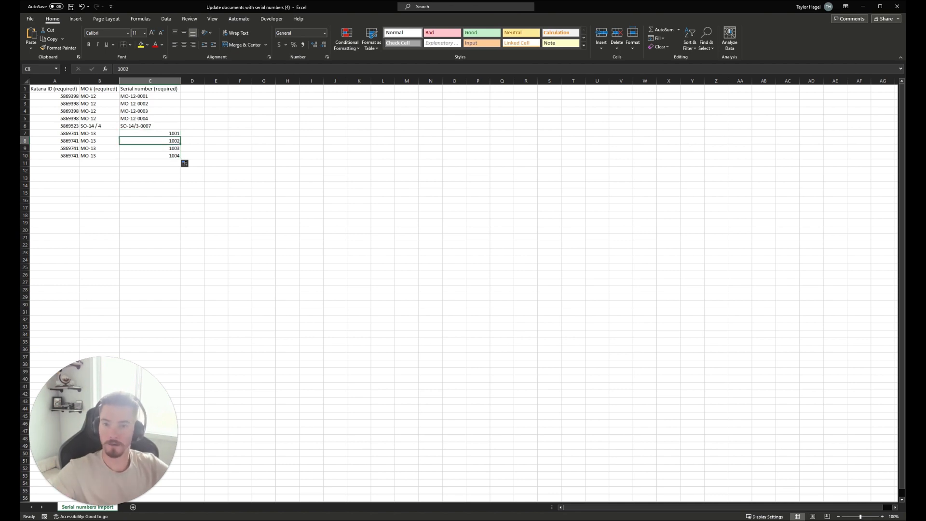
- Save the workbook, switch to Katana and upload "Update documents with serial numbers (4)" as the serial number update for documents
{"action": "left_click", "coordinate": [73, 8]}
{"action": "key", "text": "alt+Tab"}
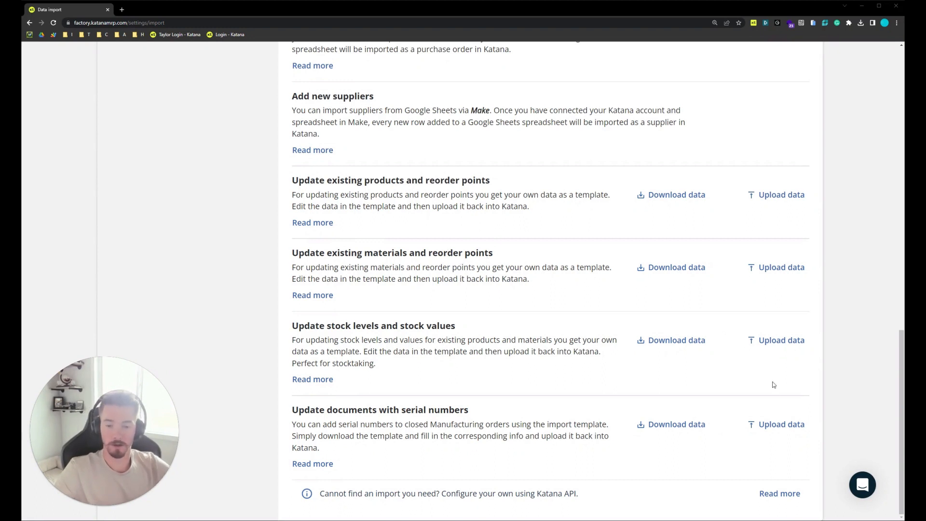
{"action": "left_click", "coordinate": [777, 425]}
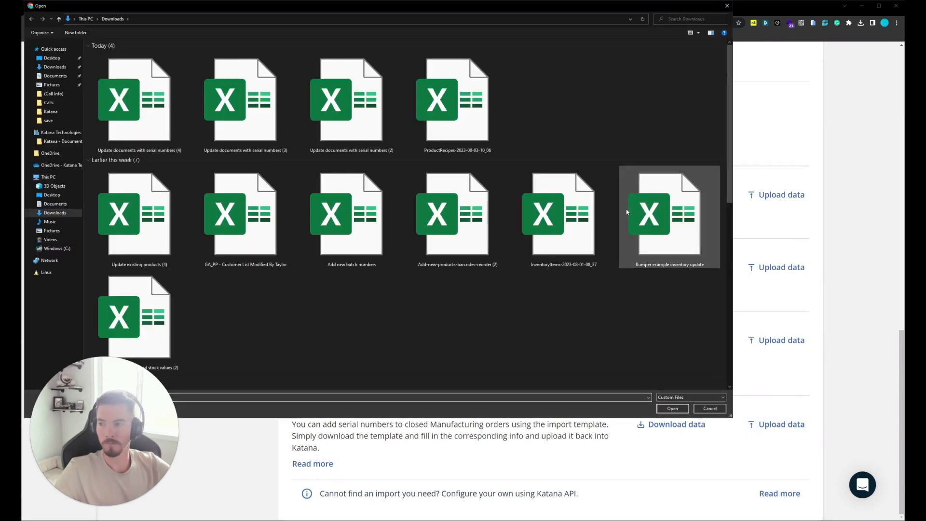
{"action": "left_click", "coordinate": [133, 63]}
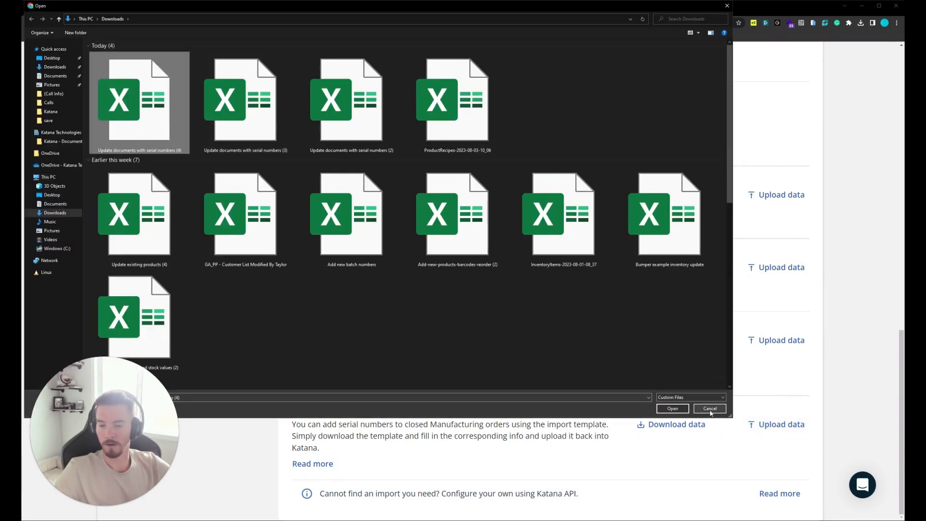
{"action": "left_click", "coordinate": [673, 409]}
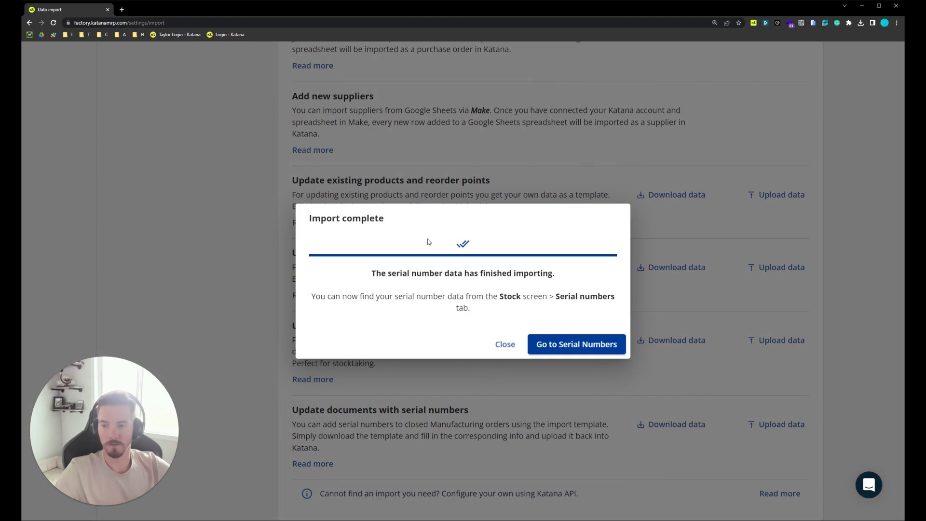
{"action": "left_click", "coordinate": [505, 345]}
- Open MO-13 from the completed manufacturing orders and check its traceability for the imported serial numbers
{"action": "scroll", "coordinate": [22, 236], "scroll_direction": "up", "scroll_amount": 14}
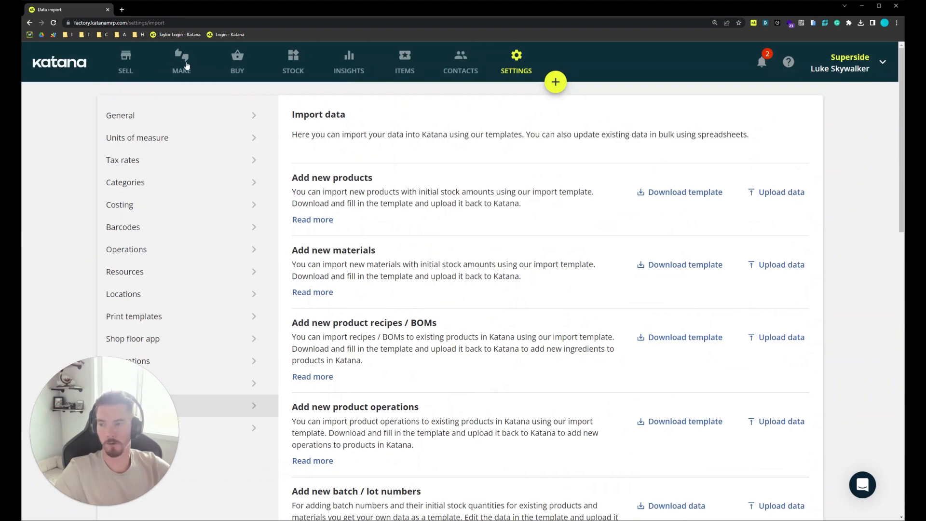
{"action": "left_click", "coordinate": [187, 66]}
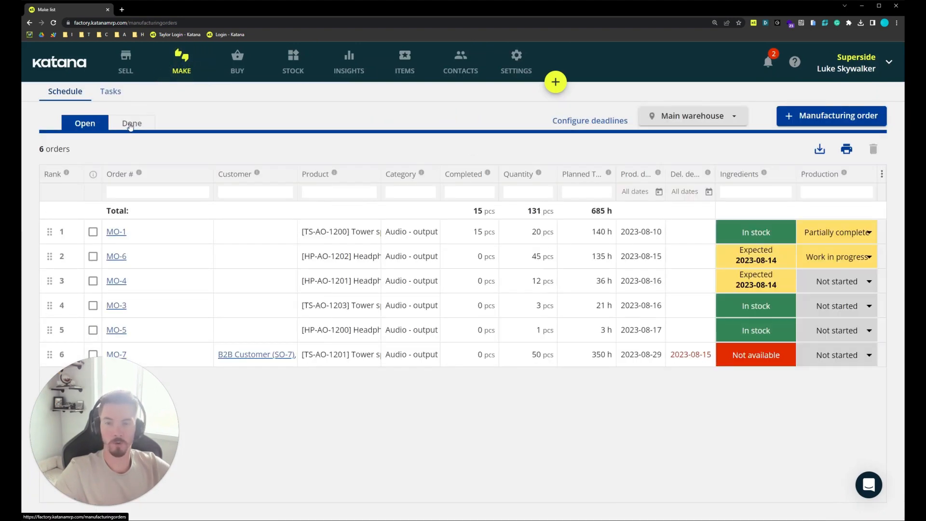
{"action": "left_click", "coordinate": [130, 124]}
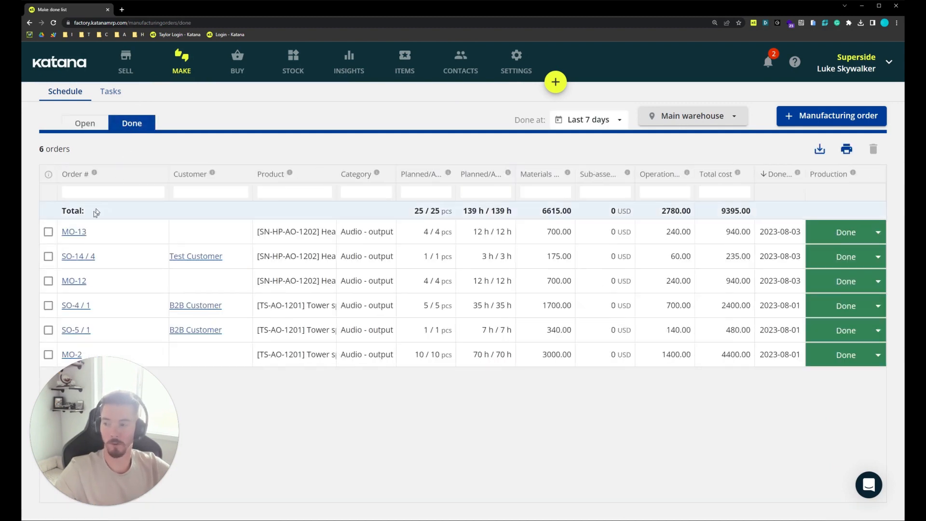
{"action": "left_click", "coordinate": [74, 233]}
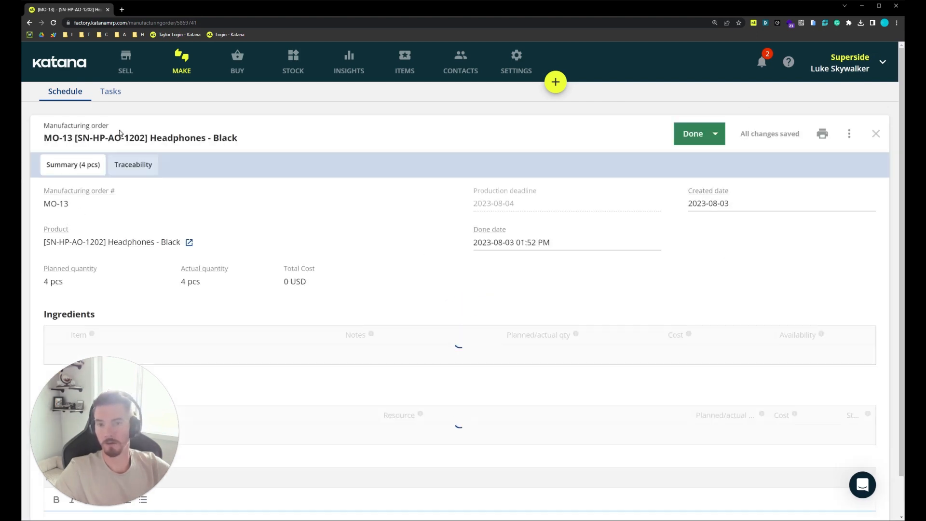
{"action": "left_click", "coordinate": [125, 165]}
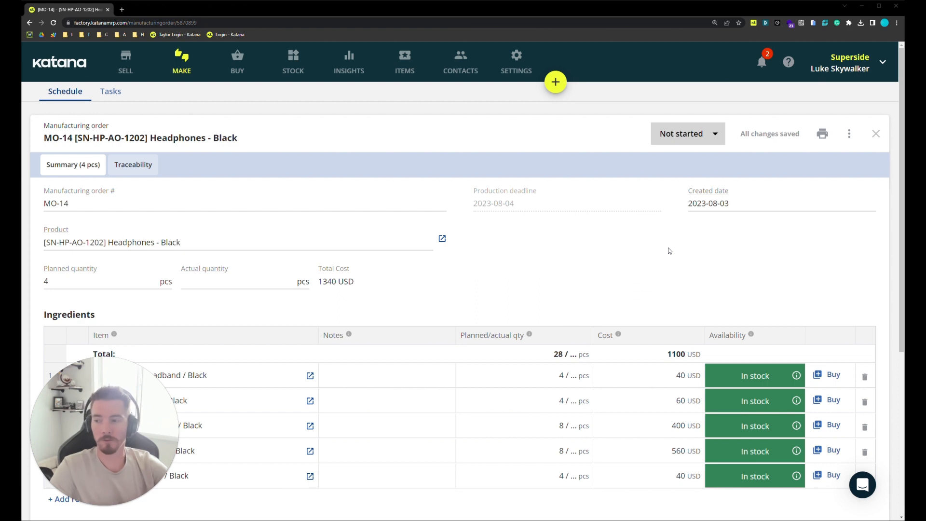
- Review the serial numbers in the traceability of manufacturing order MO-14 and return to its summary
{"action": "left_click", "coordinate": [131, 167]}
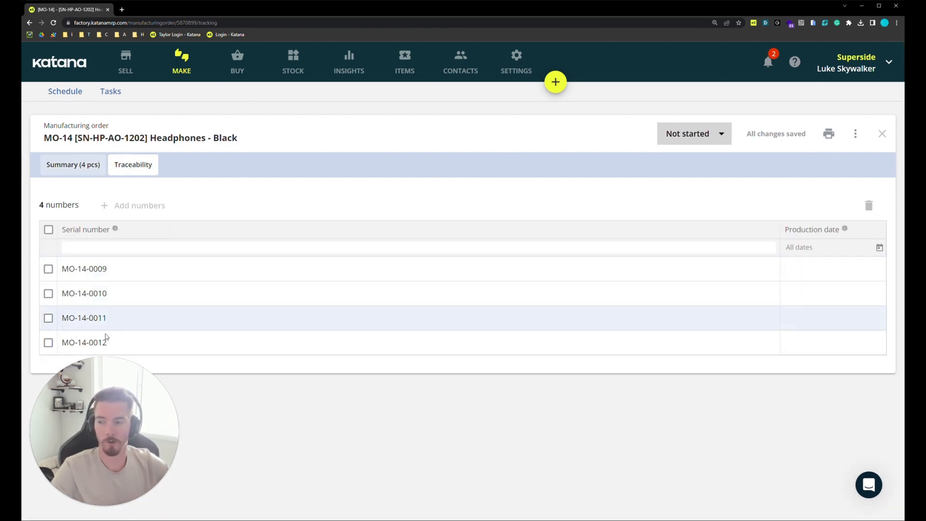
{"action": "left_click", "coordinate": [63, 165]}
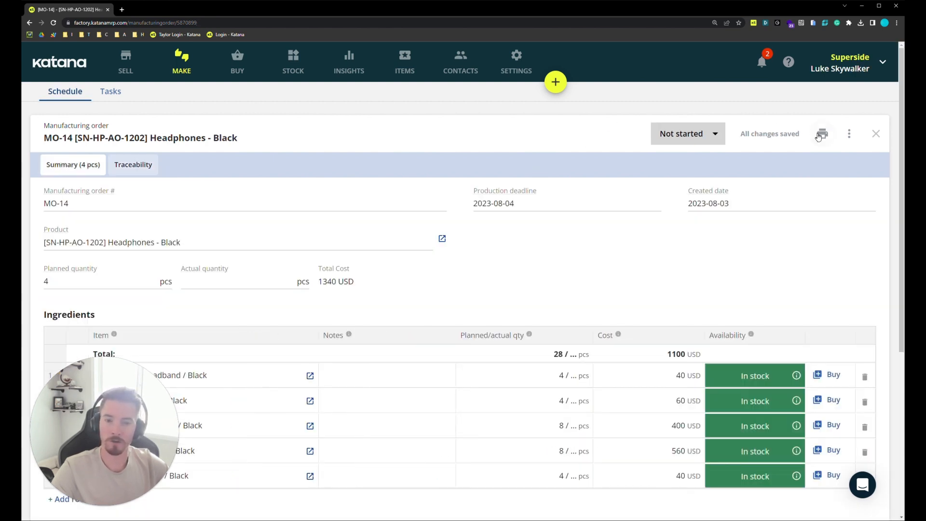
- Generate the printout of MO-14 with the "Manufacturing order" template, check its serial numbers and close the PDF
{"action": "left_click", "coordinate": [818, 137]}
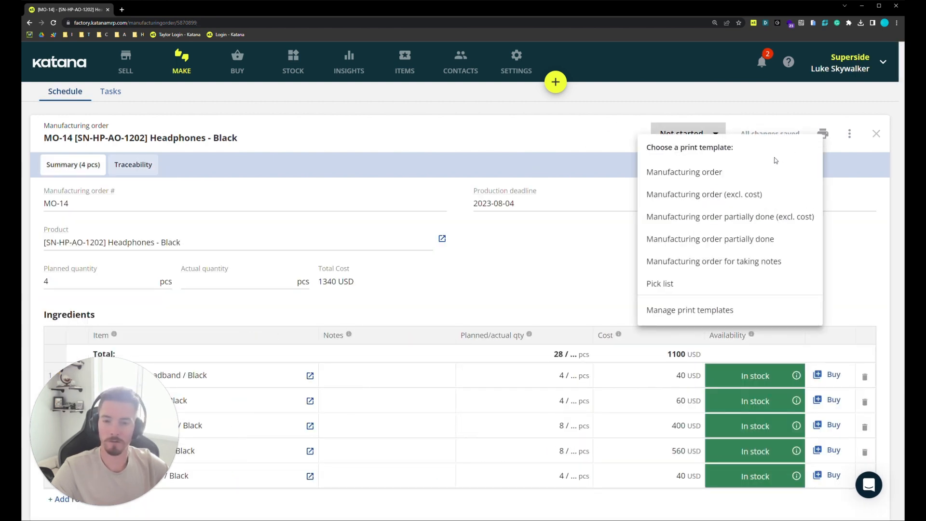
{"action": "left_click", "coordinate": [769, 172]}
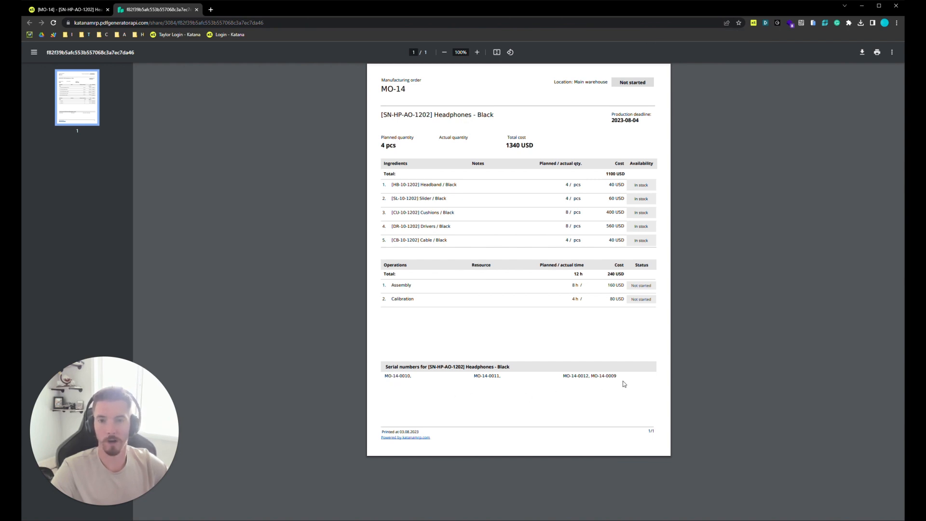
{"action": "left_click", "coordinate": [197, 9]}
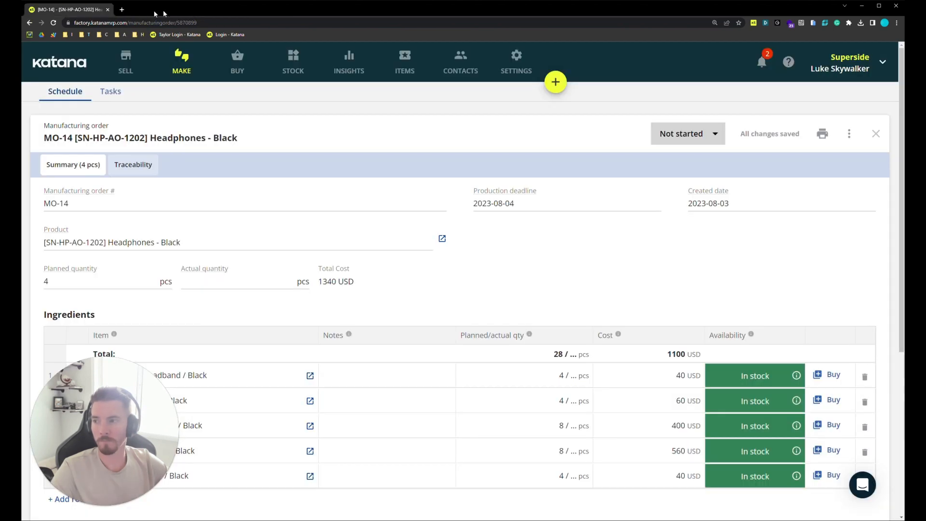
- Open sales order SO-15, generate its "Packing list with tracing data" printout, check the serial number and close the PDF
{"action": "left_click", "coordinate": [126, 66]}
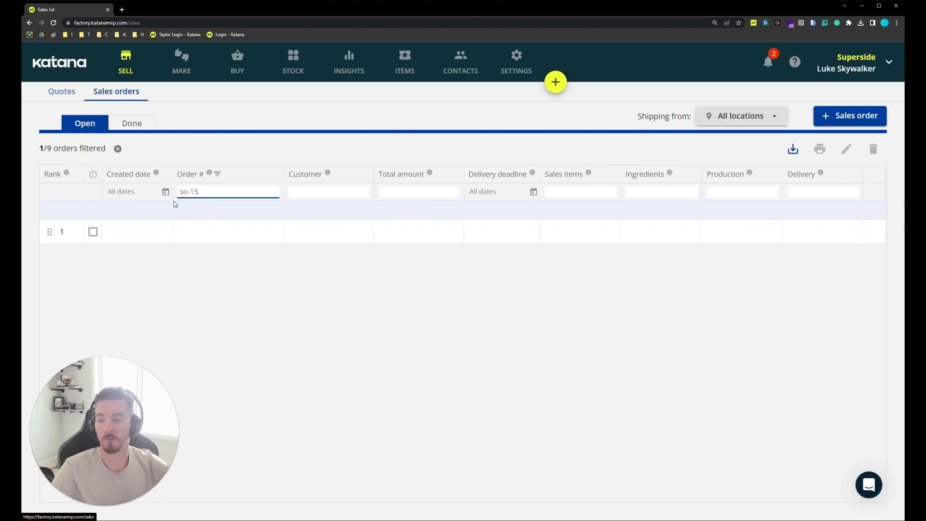
{"action": "left_click", "coordinate": [188, 233]}
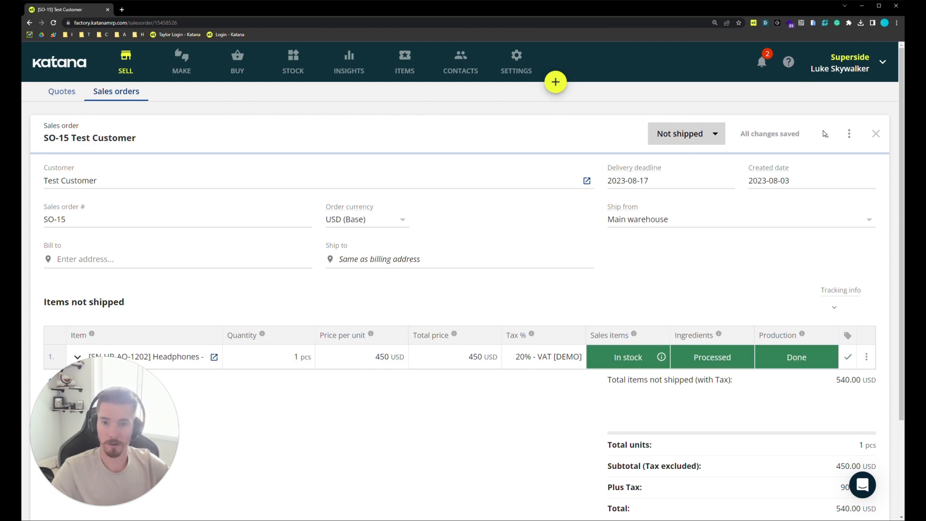
{"action": "left_click", "coordinate": [823, 134]}
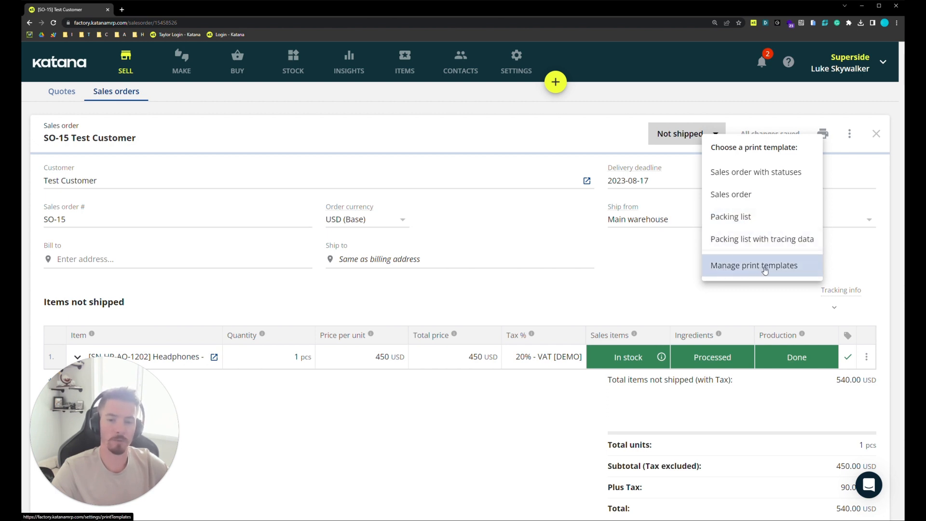
{"action": "left_click", "coordinate": [791, 243]}
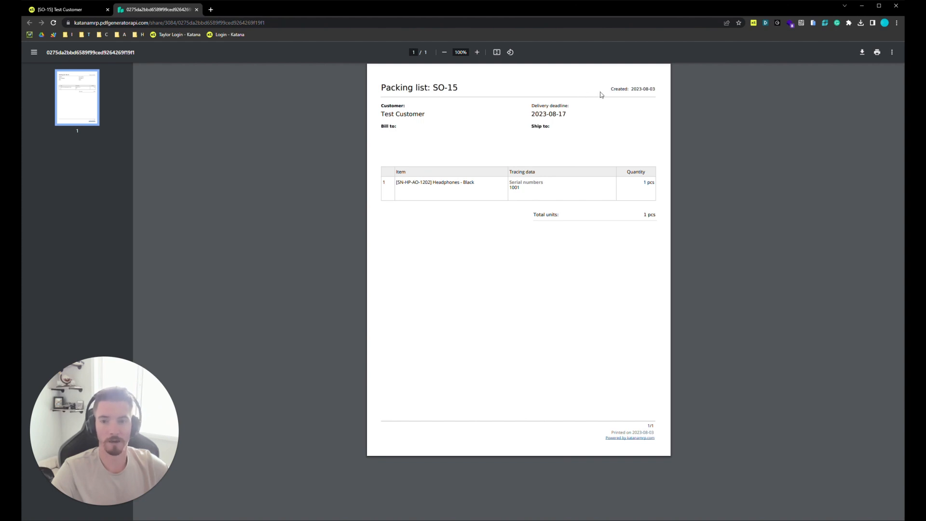
{"action": "left_click", "coordinate": [196, 9]}
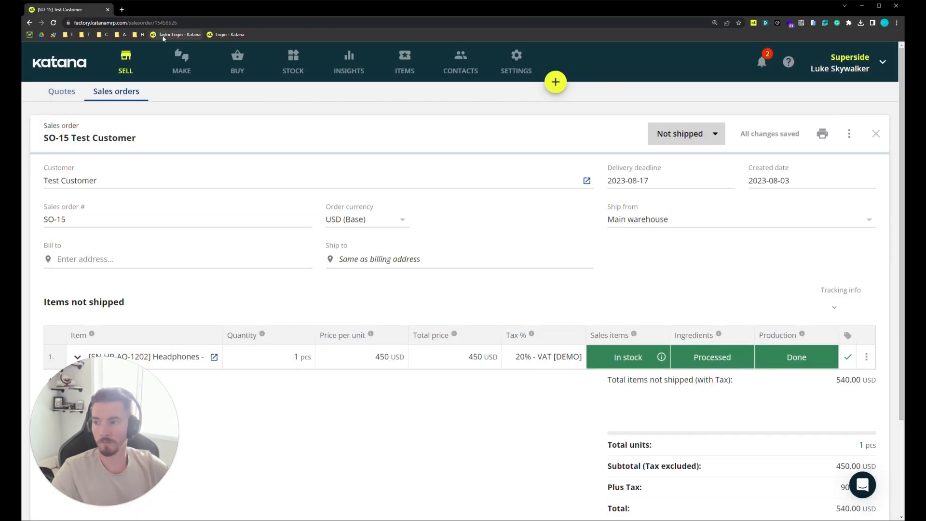
- Open the stock's serial numbers list and export it as the Excel file "Serial numbers list.xlsx"
{"action": "left_click", "coordinate": [300, 71]}
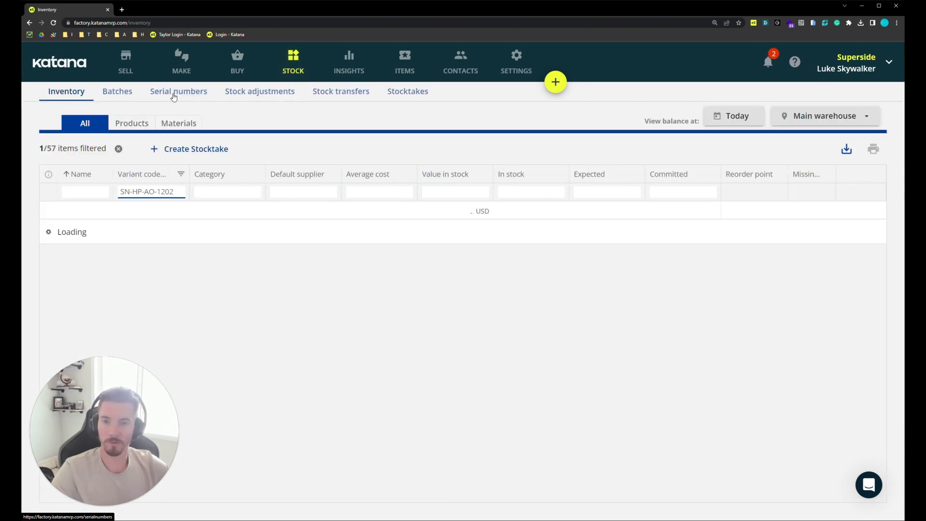
{"action": "left_click", "coordinate": [175, 92]}
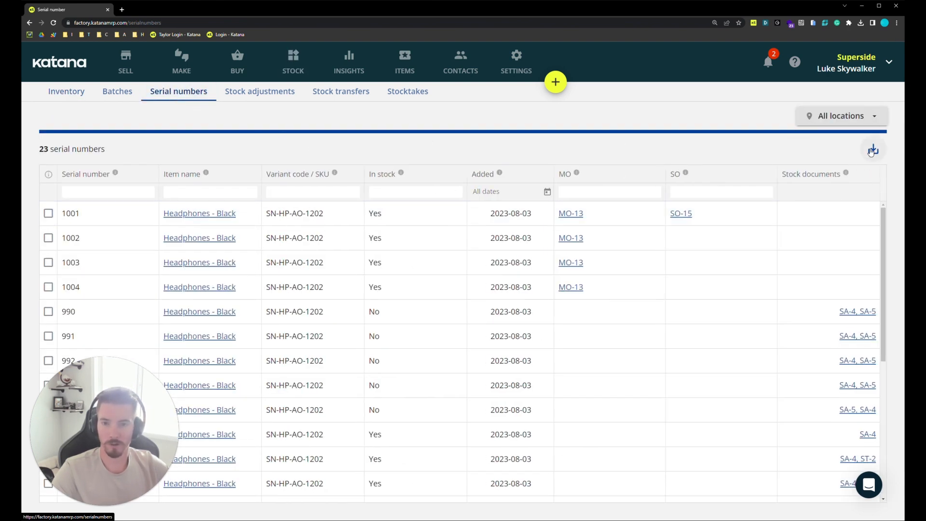
{"action": "left_click", "coordinate": [872, 150]}
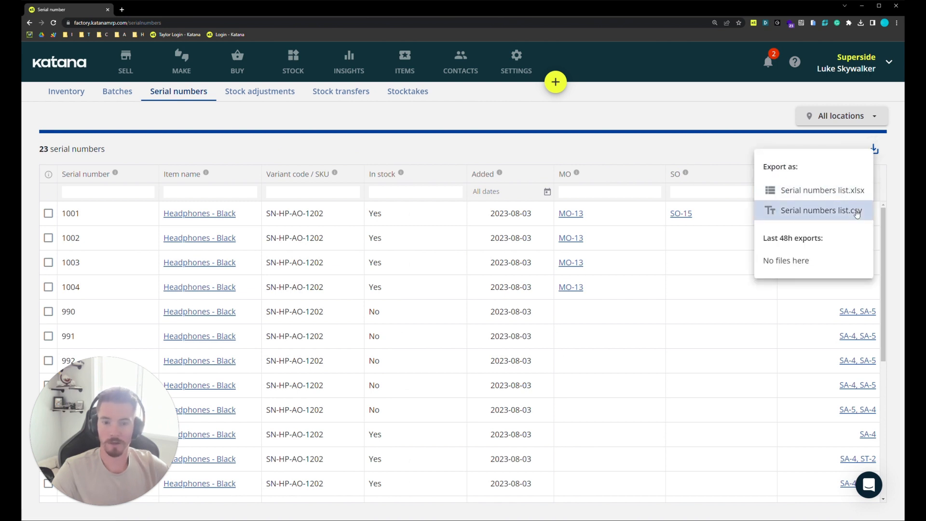
{"action": "left_click", "coordinate": [854, 191]}
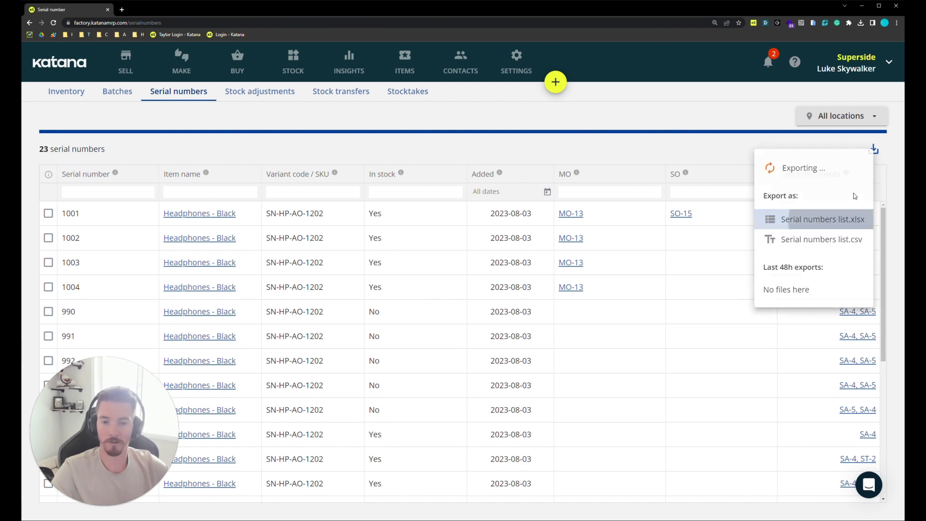